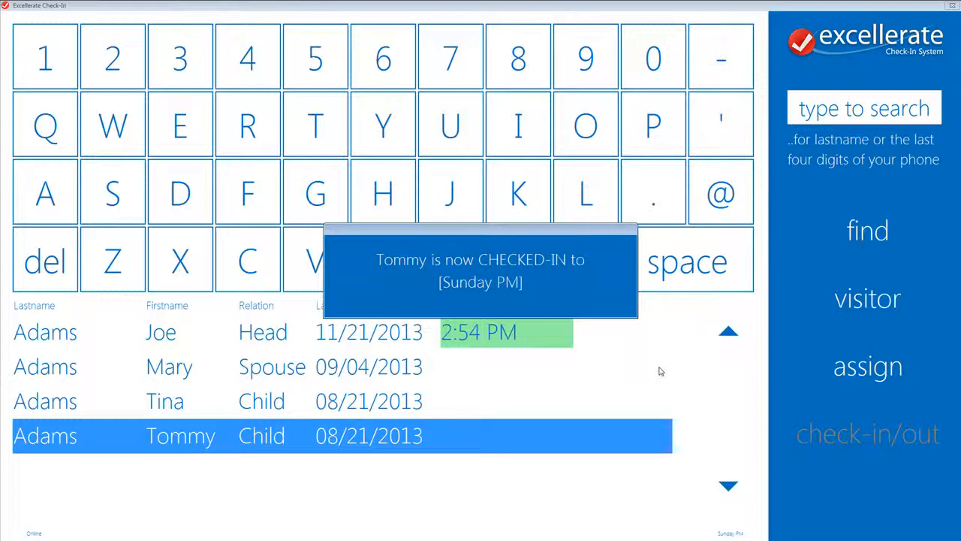
Search the check-in list by a family's last name, select its first two children and check them in.
left_click(907, 93)
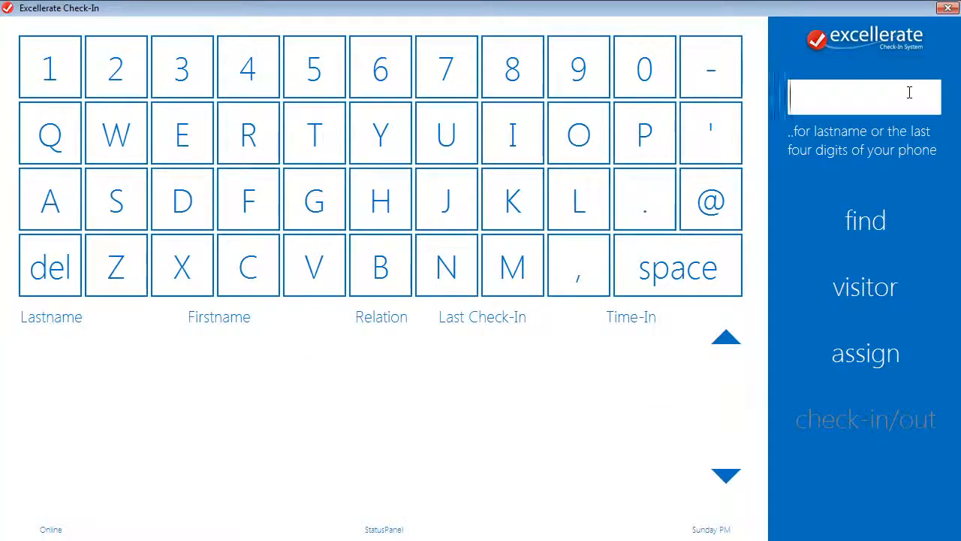
type("smith")
key("Return")
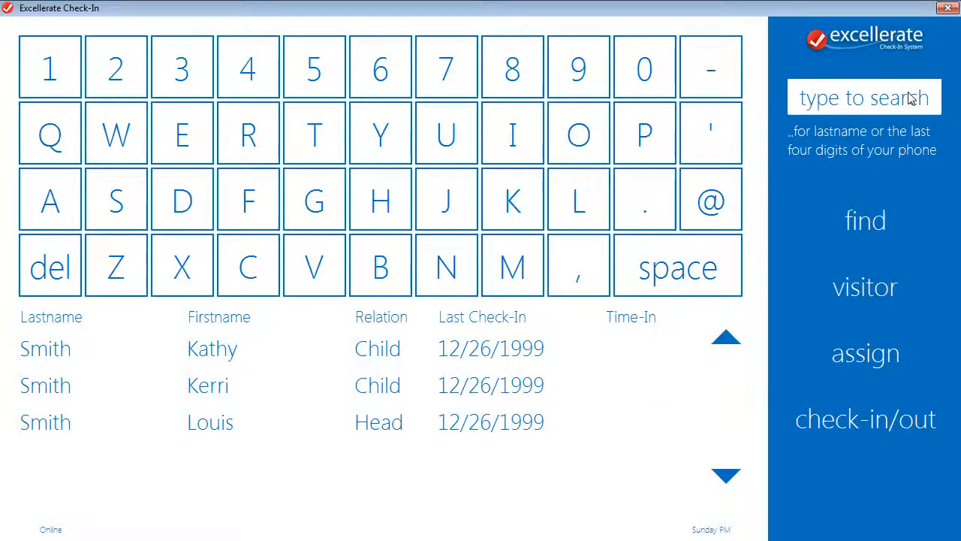
left_click(402, 360)
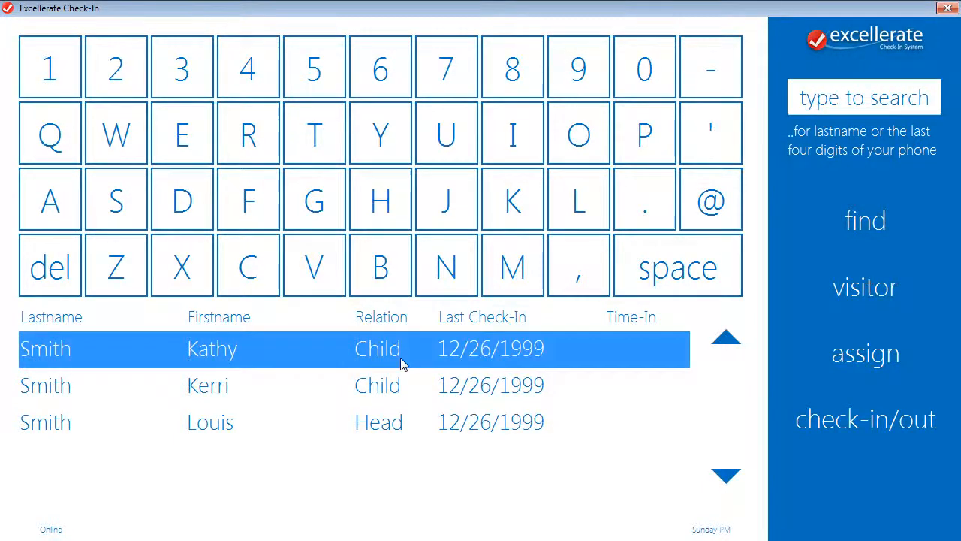
left_click(405, 396)
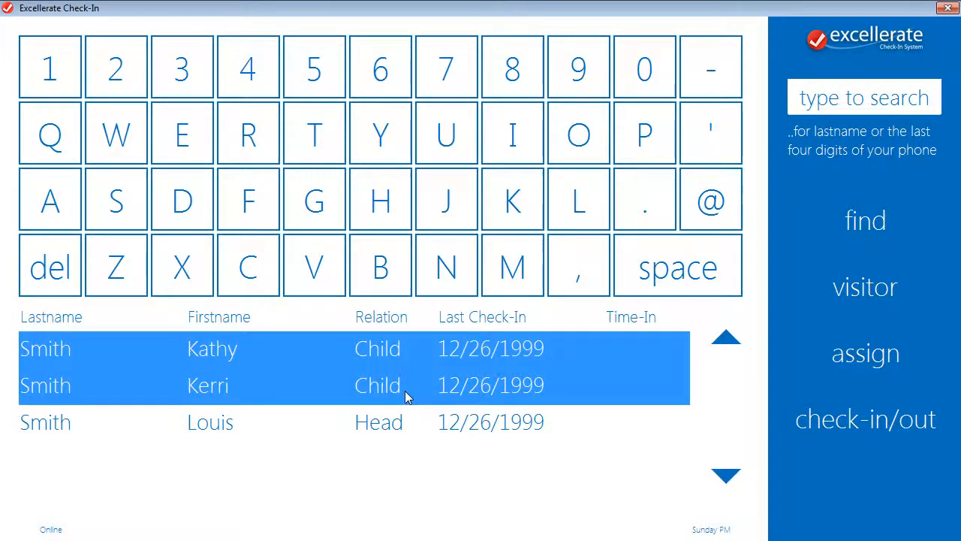
left_click(894, 419)
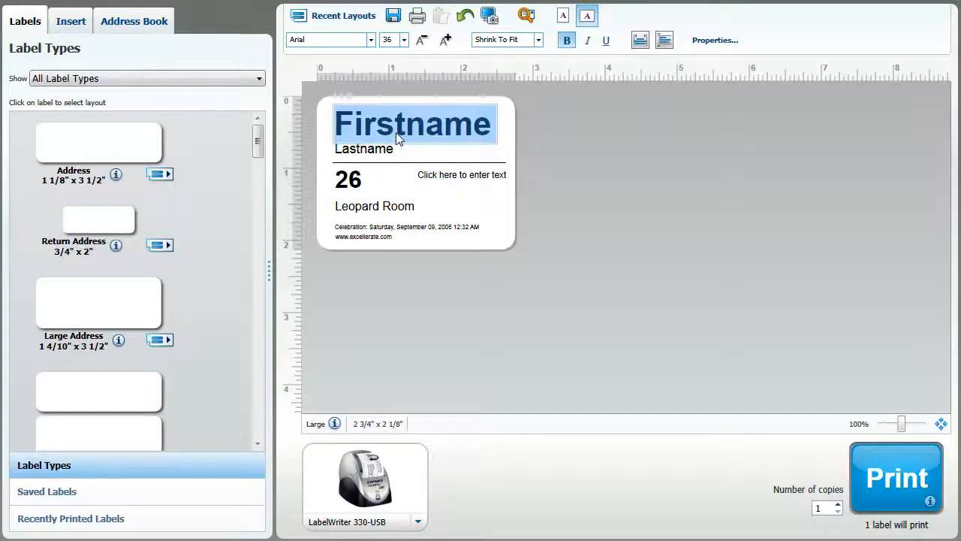
Open the properties of the Firstname text object on the check-in label layout.
right_click(279, 134)
left_click(439, 178)
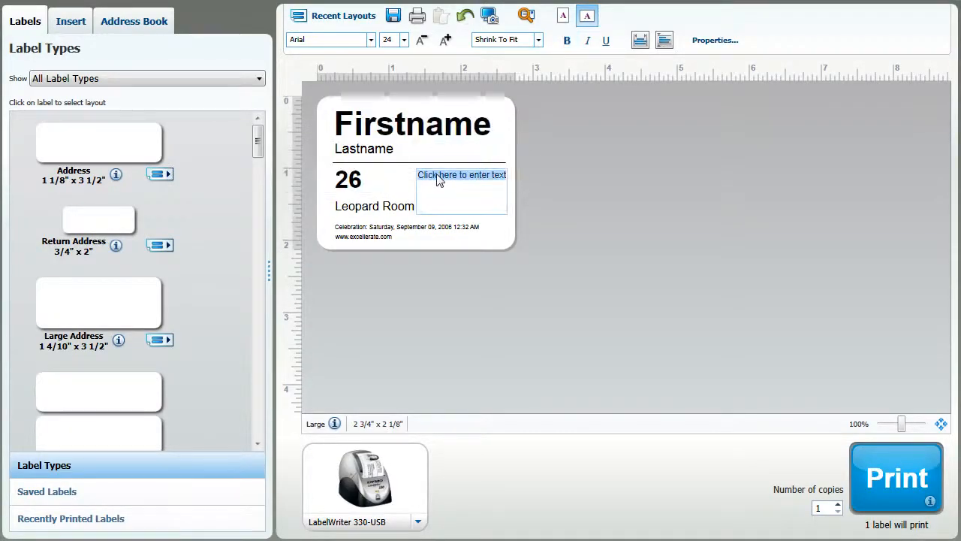
right_click(414, 134)
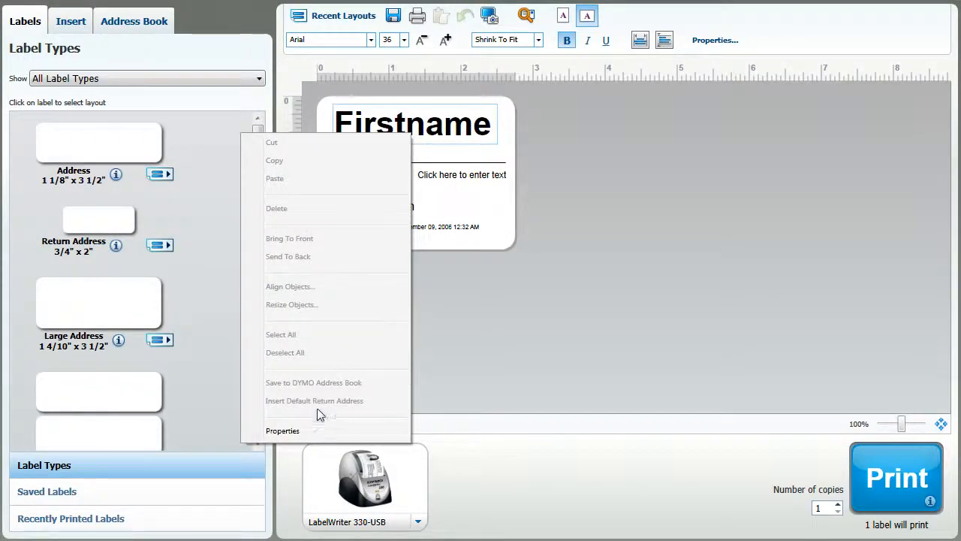
left_click(309, 431)
left_click(377, 147)
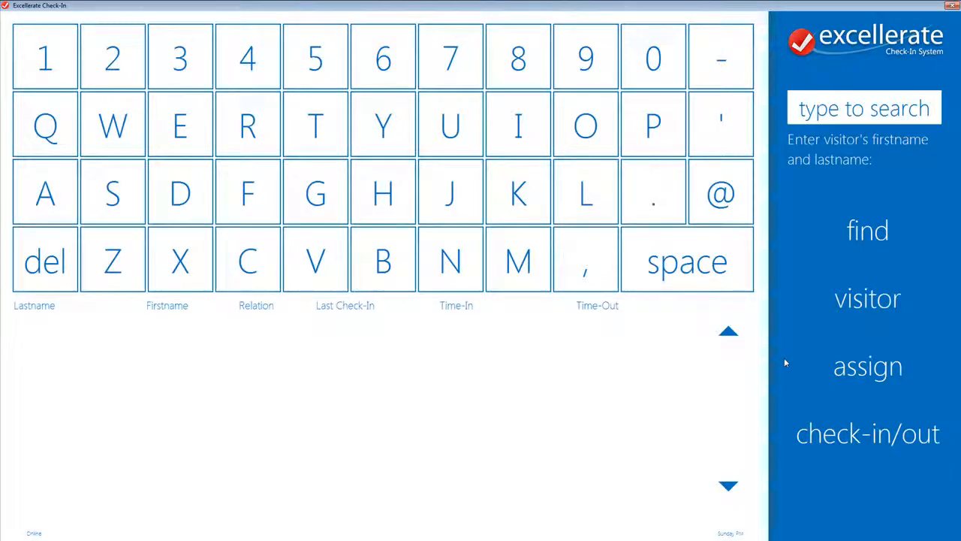
Start a visitor check-in, enter the visitor's first and last name and proceed to check-in.
left_click(859, 300)
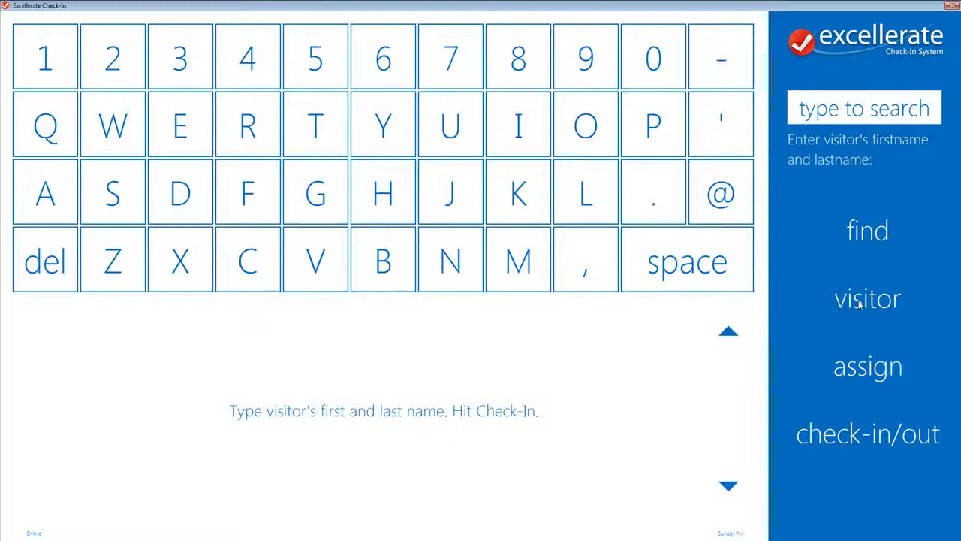
type("C")
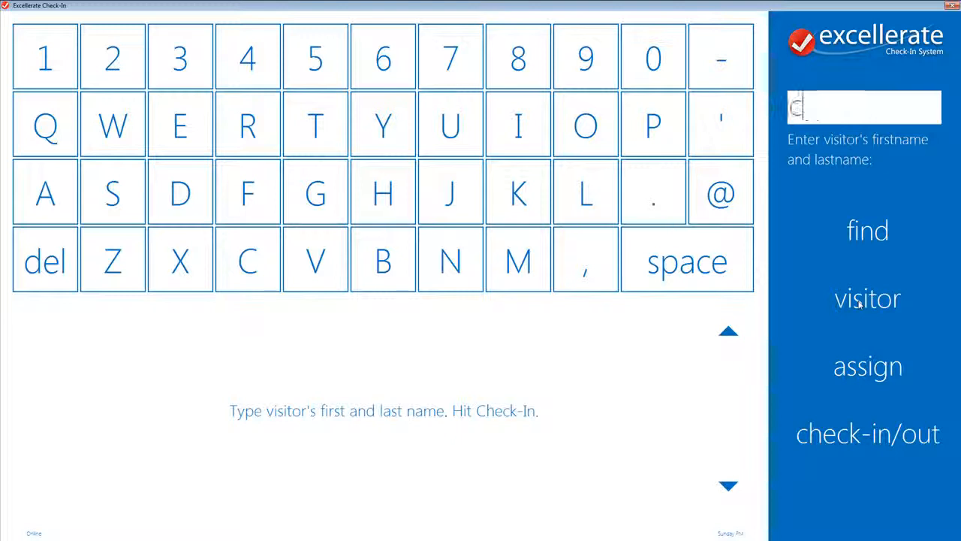
type("had Clark")
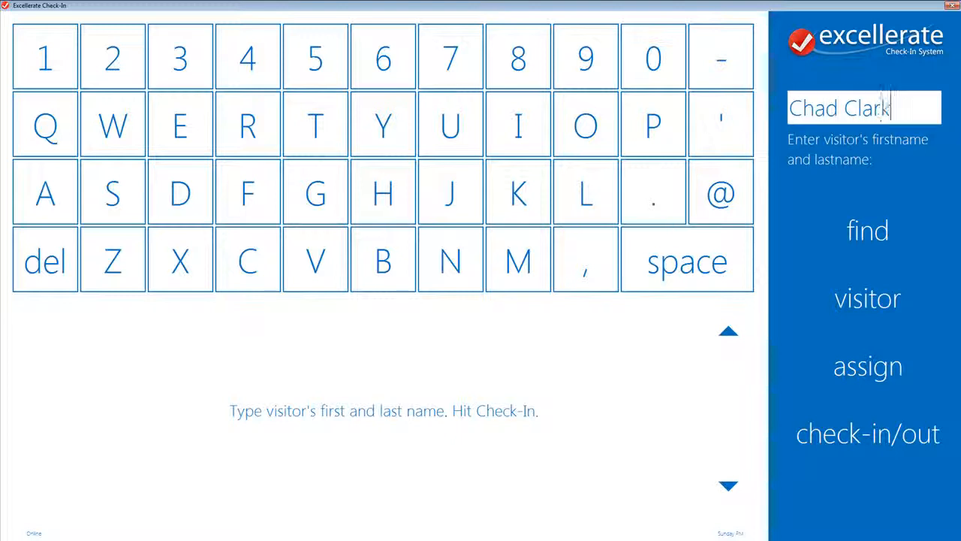
left_click(903, 434)
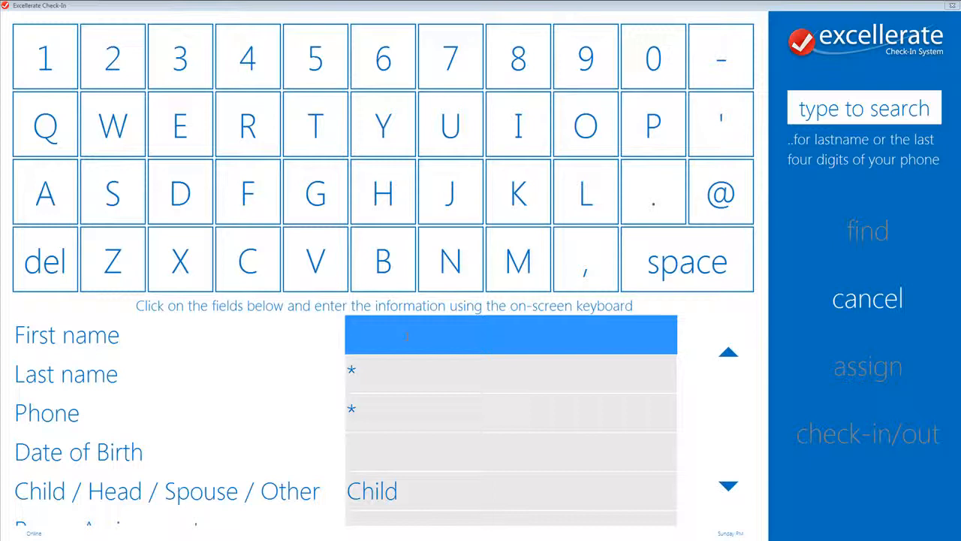
Fill in the visitor form with the visitor's first name, last name and phone number.
type("Chad")
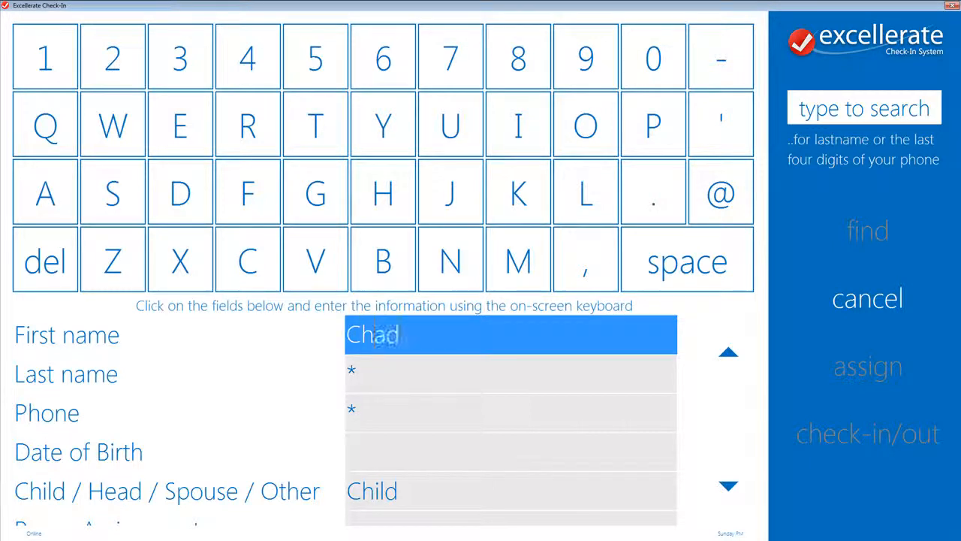
key("Tab")
type("Clark")
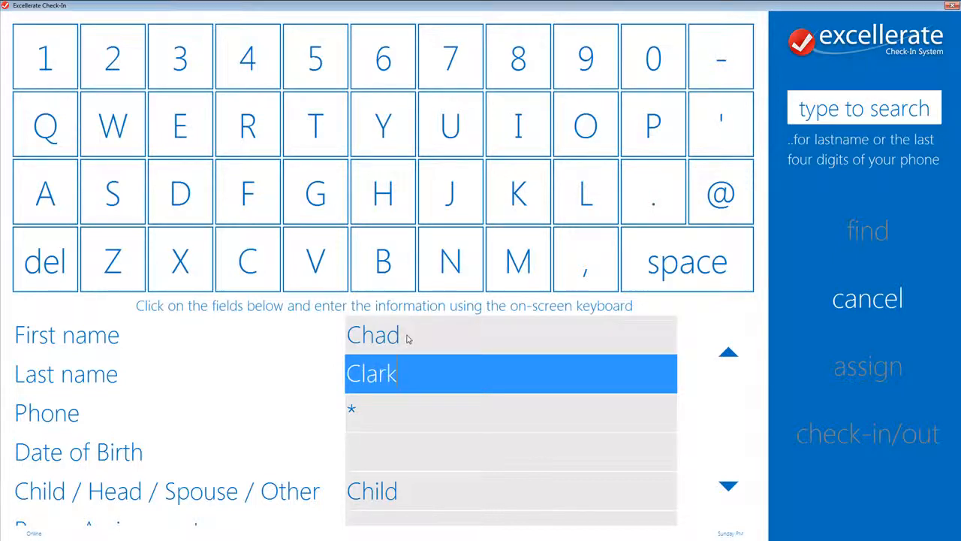
key("Tab")
type("0000000")
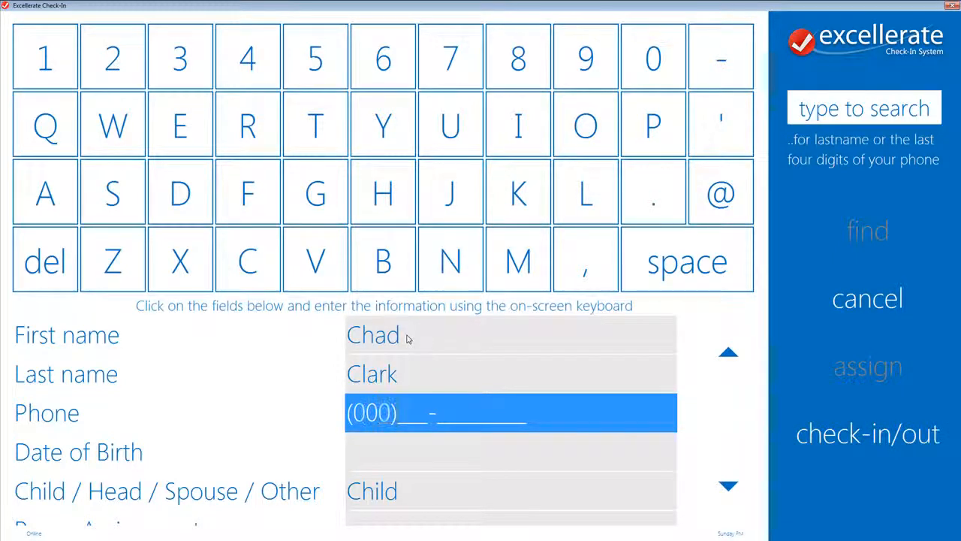
type("000-0000")
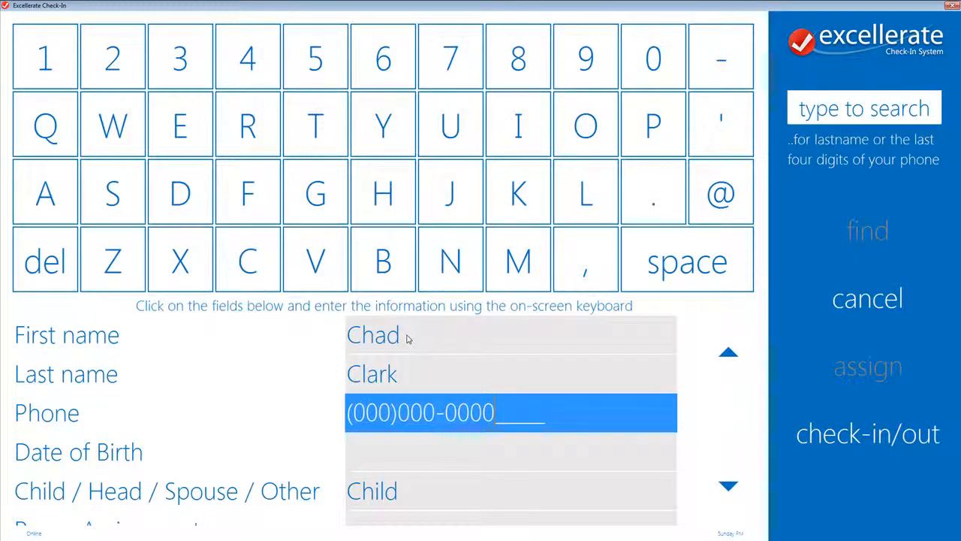
key("Tab")
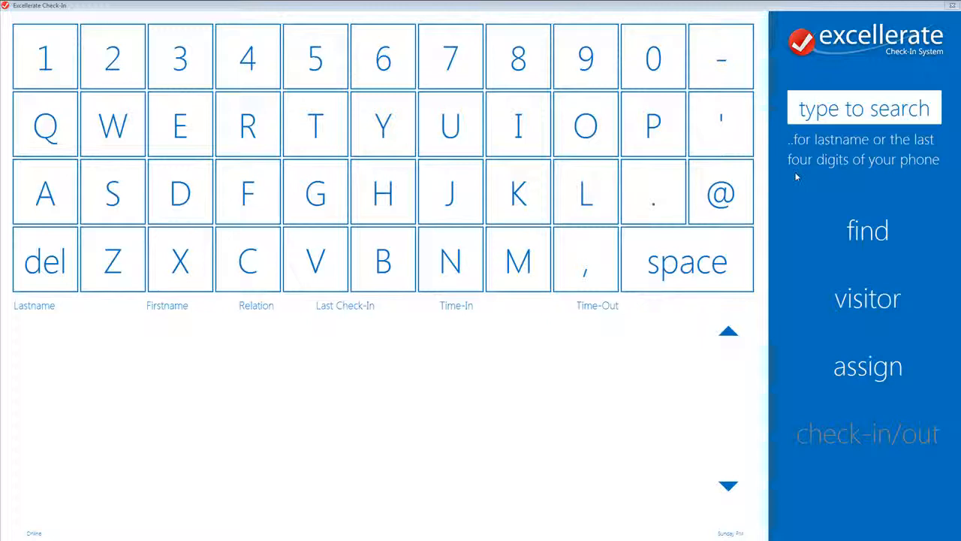
Search by a family's last name, select the family head and open volunteer check-in.
left_click(821, 110)
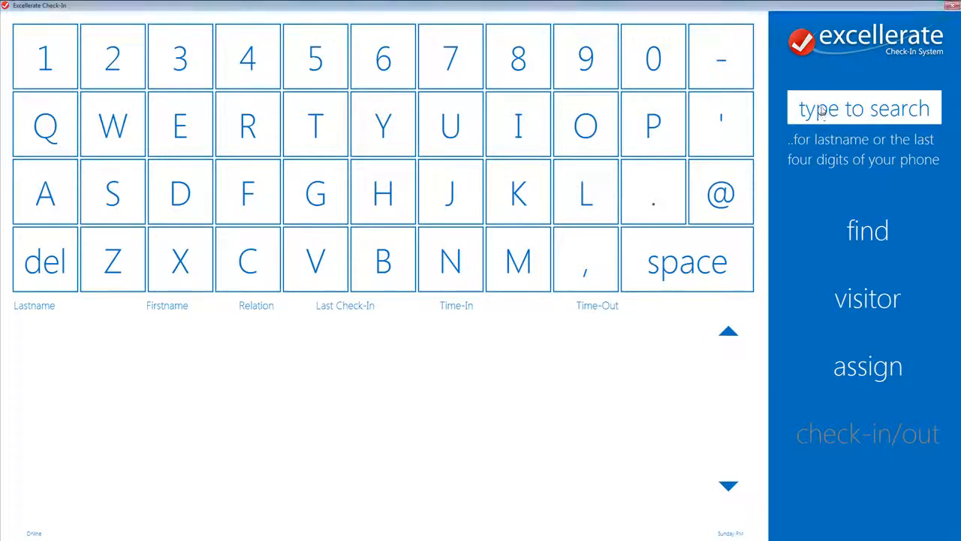
type("Adams")
key("Return")
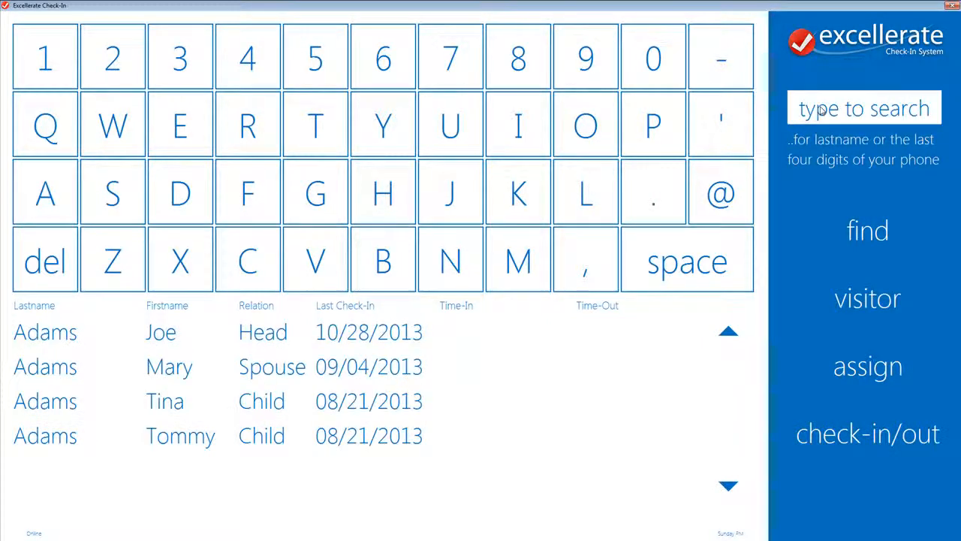
left_click(390, 335)
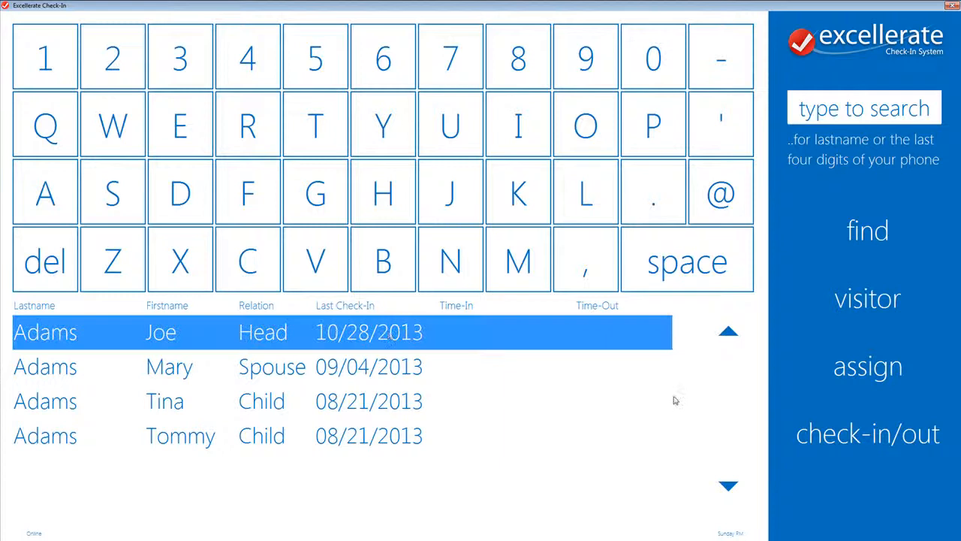
left_click(844, 437)
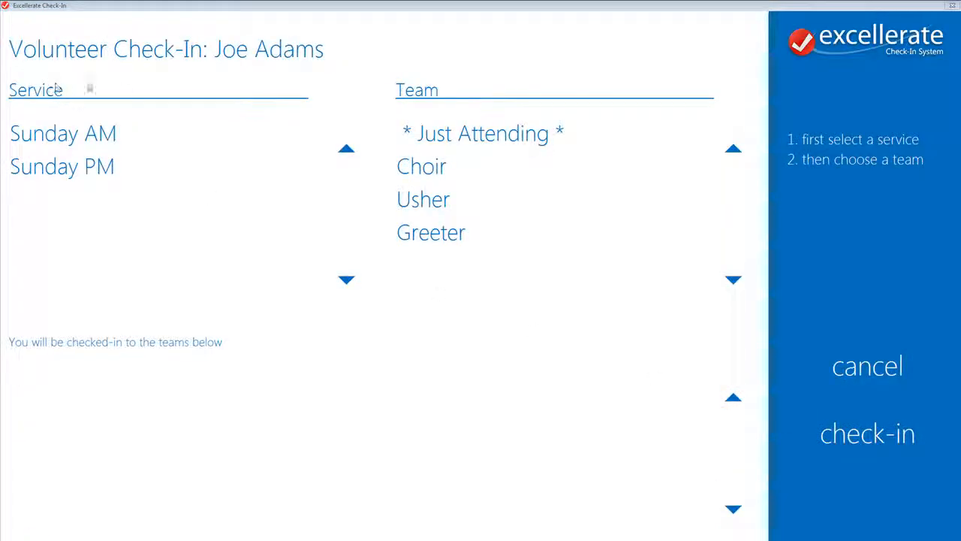
Assign the volunteer to Choir for Sunday AM and Usher for Sunday PM, then check in.
left_click(104, 135)
left_click(428, 176)
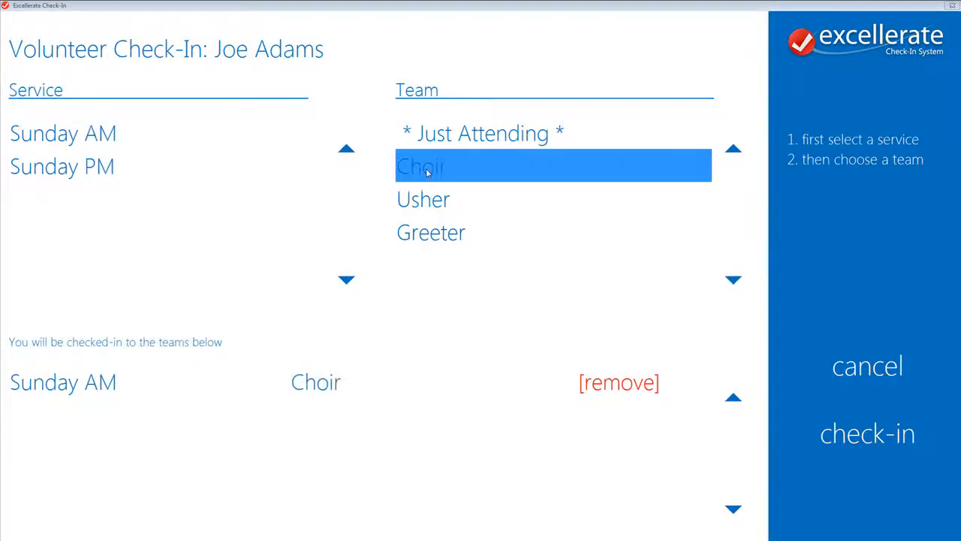
left_click(88, 167)
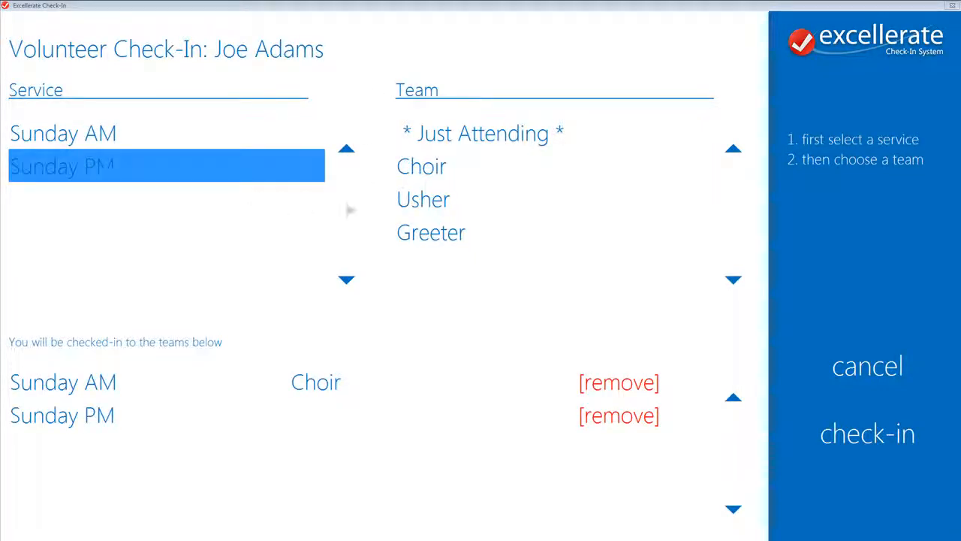
left_click(434, 206)
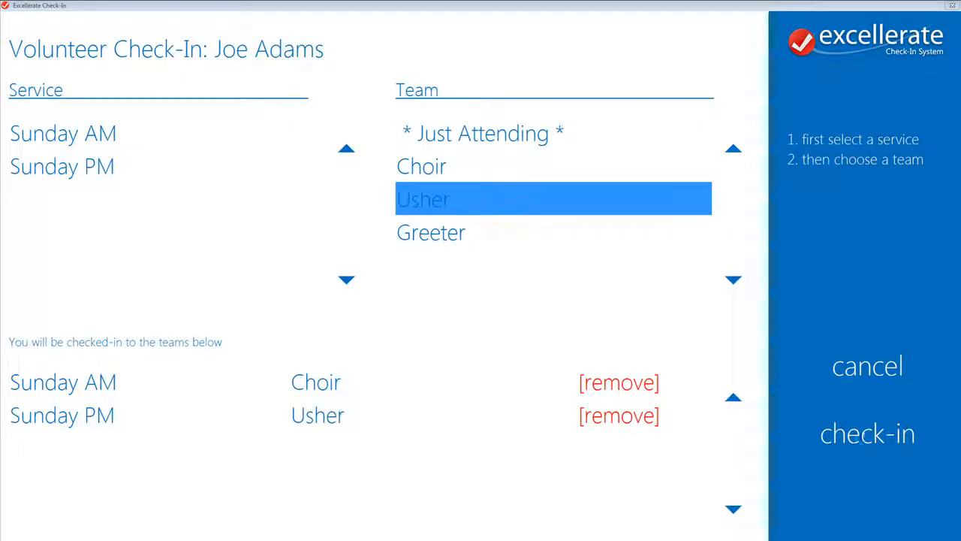
left_click(862, 436)
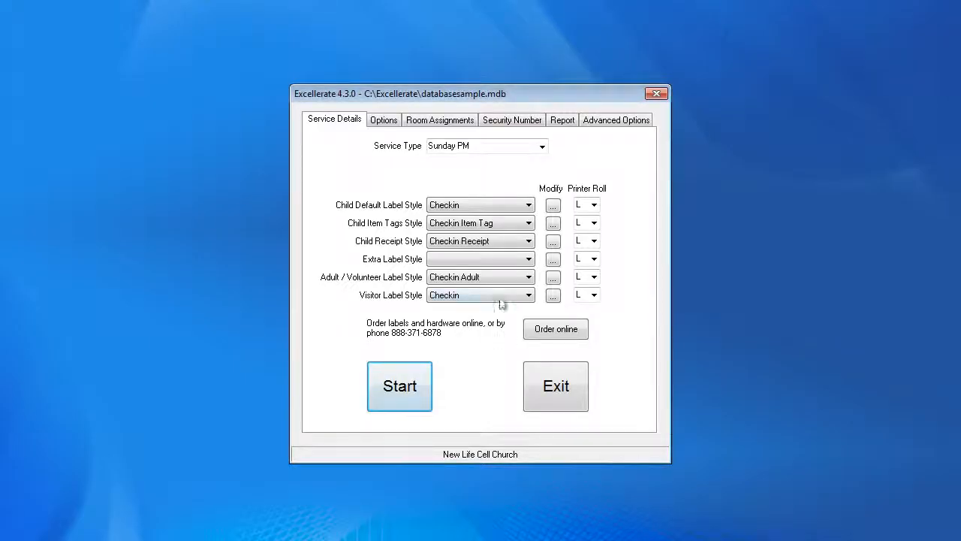
Set the Adult / Volunteer Label Style to (None).
left_click(523, 278)
left_click(516, 291)
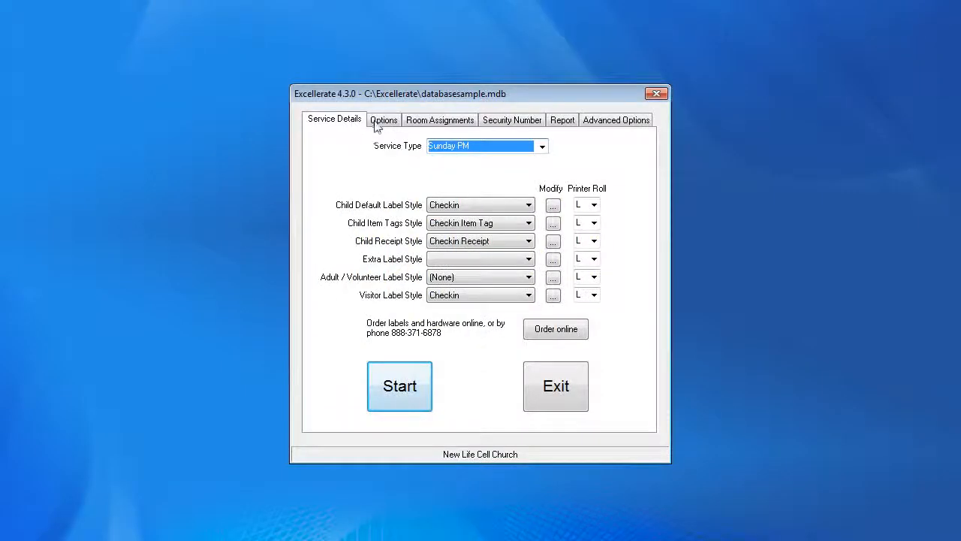
Switch the Station Mode to Offline in the options, acknowledge the restart notice and select the Transfer Path field.
left_click(383, 120)
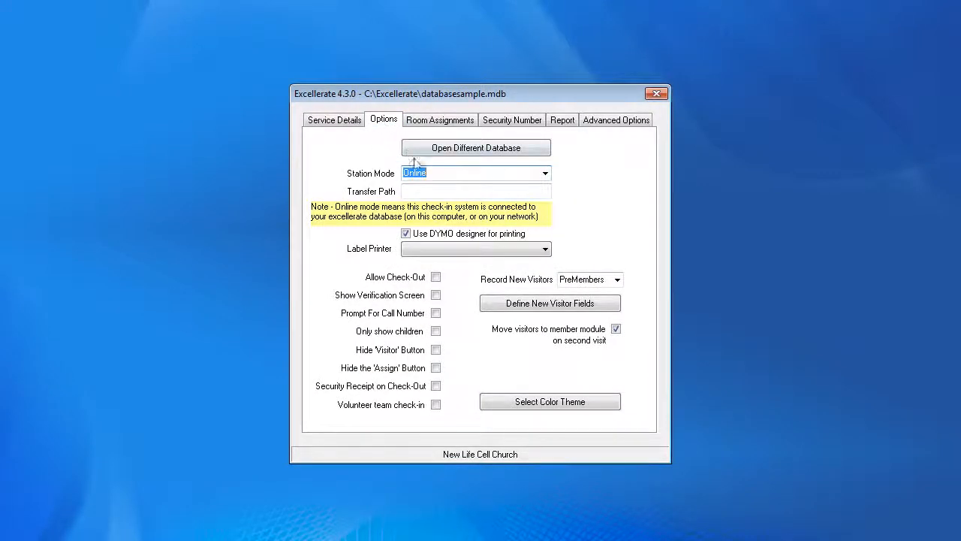
left_click(534, 174)
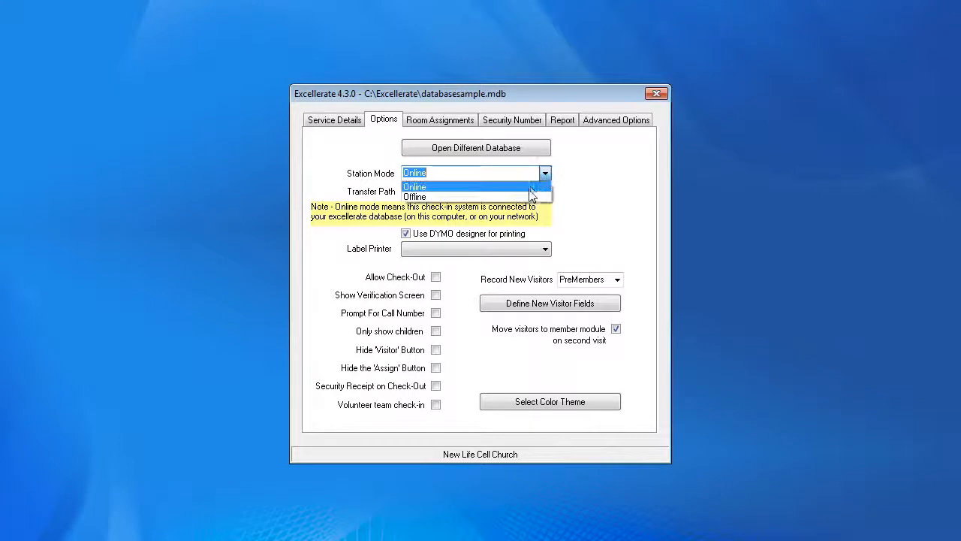
left_click(531, 198)
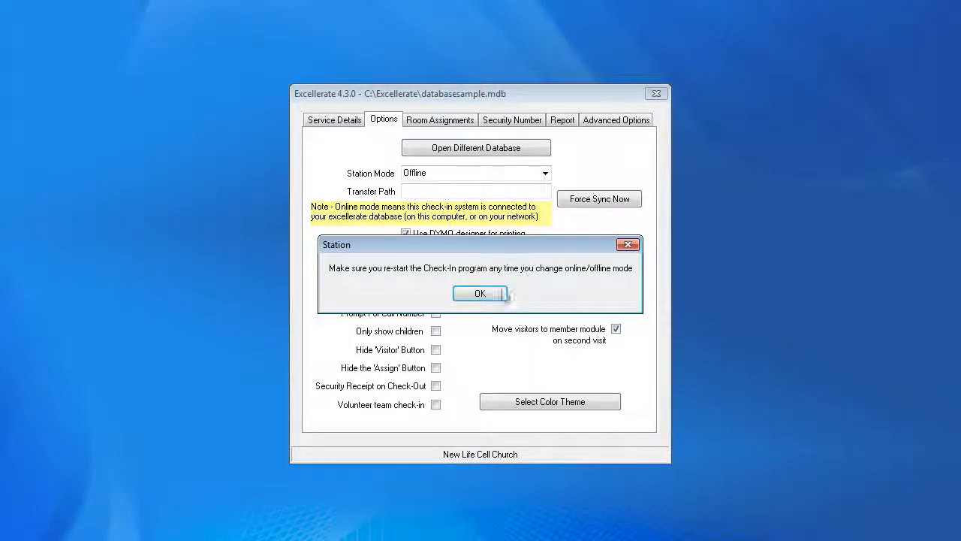
left_click(494, 296)
left_click(476, 190)
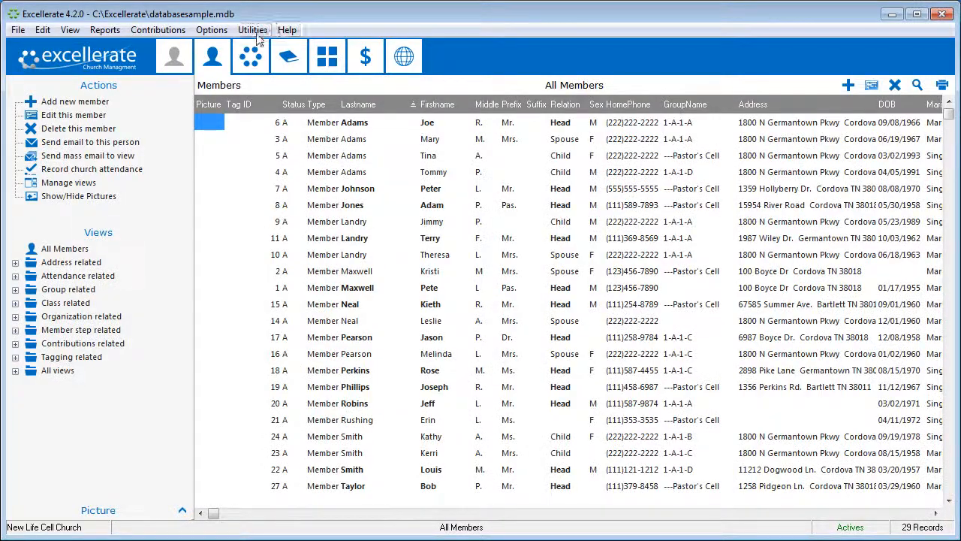
Open Synchronize Check-In Stations in the church management program and select the attendance files path.
left_click(252, 30)
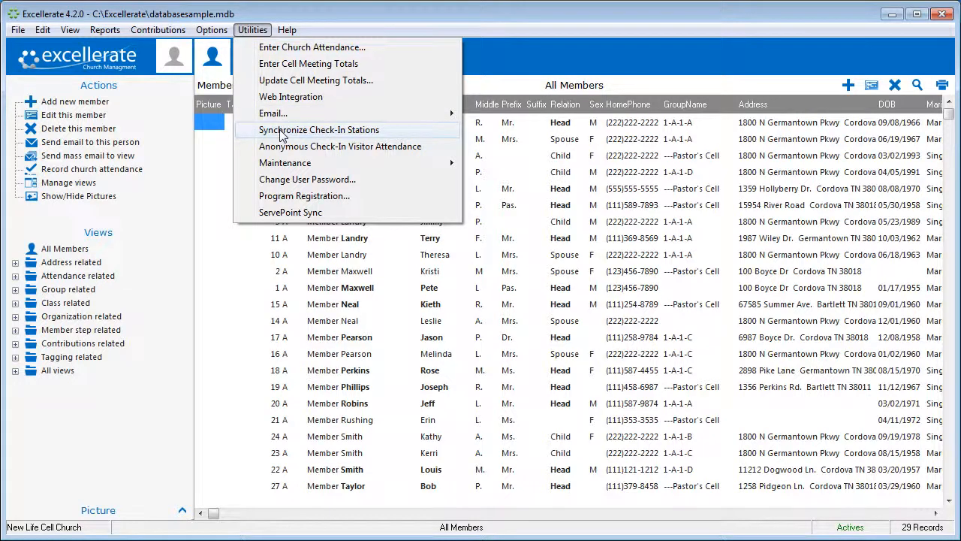
left_click(282, 131)
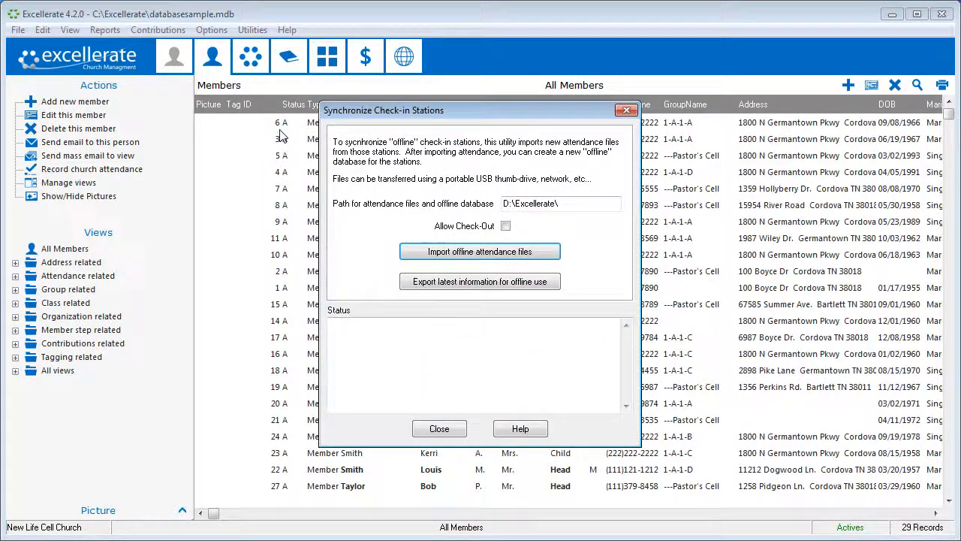
double_click(565, 205)
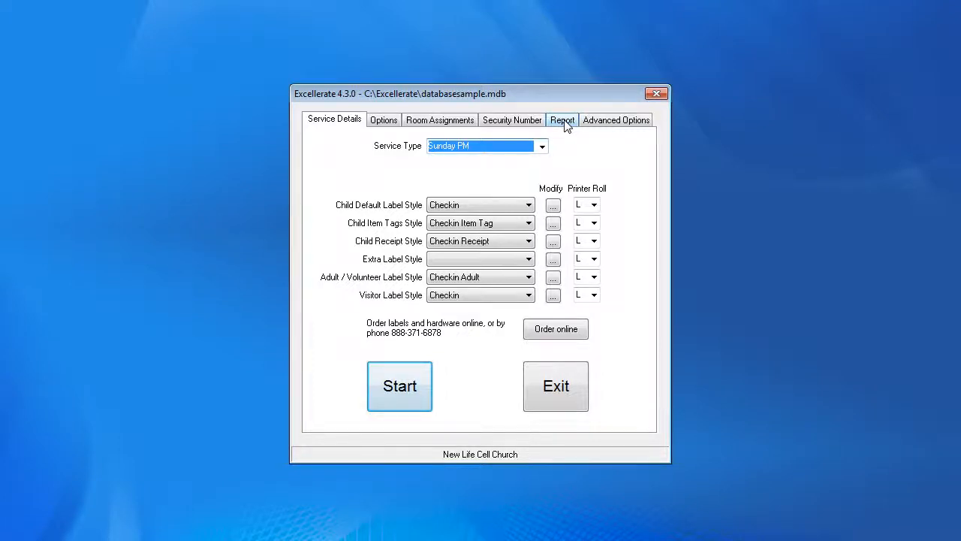
Open the Report settings and run the Check-in Report.
left_click(564, 122)
left_click(488, 197)
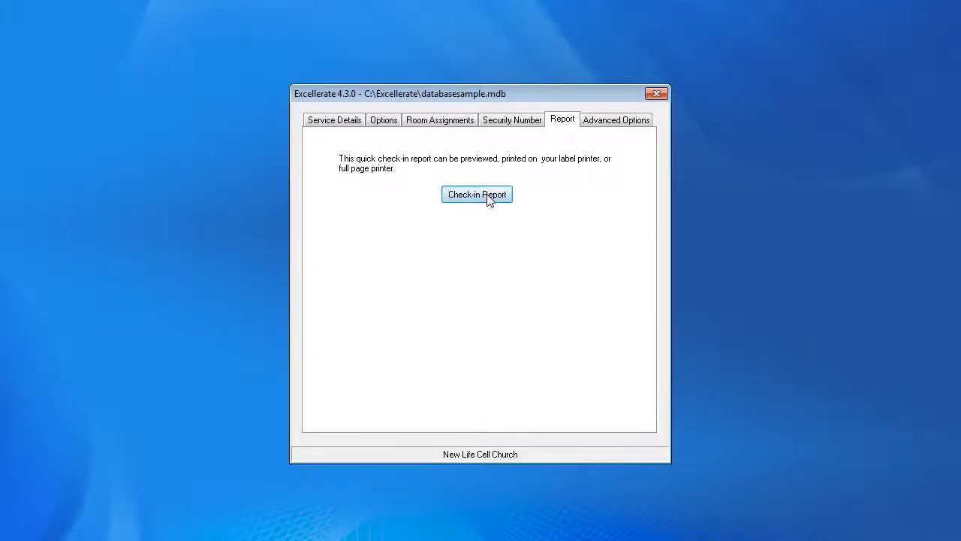
left_click(435, 303)
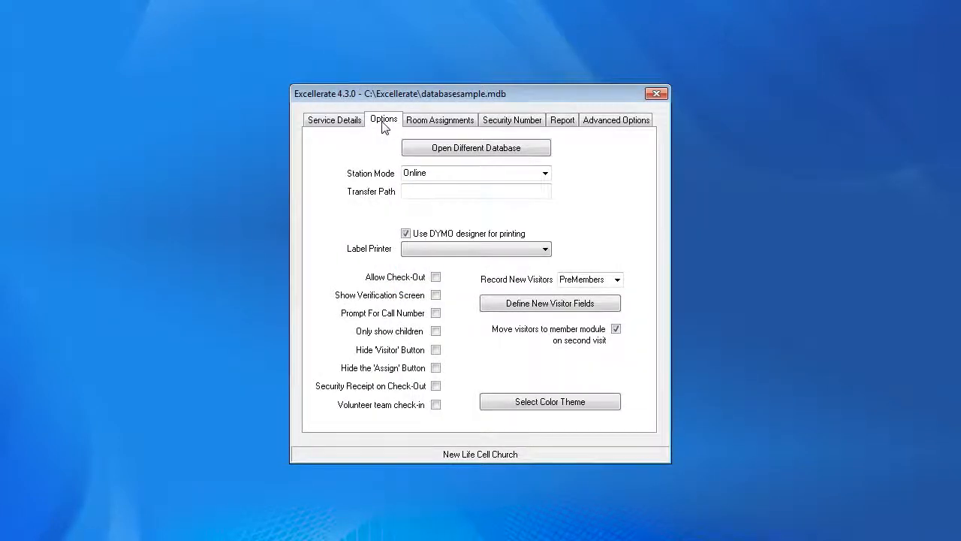
Open the color theme selector and preview the ci_theme_dark and ci_theme_light check-in themes.
left_click(540, 403)
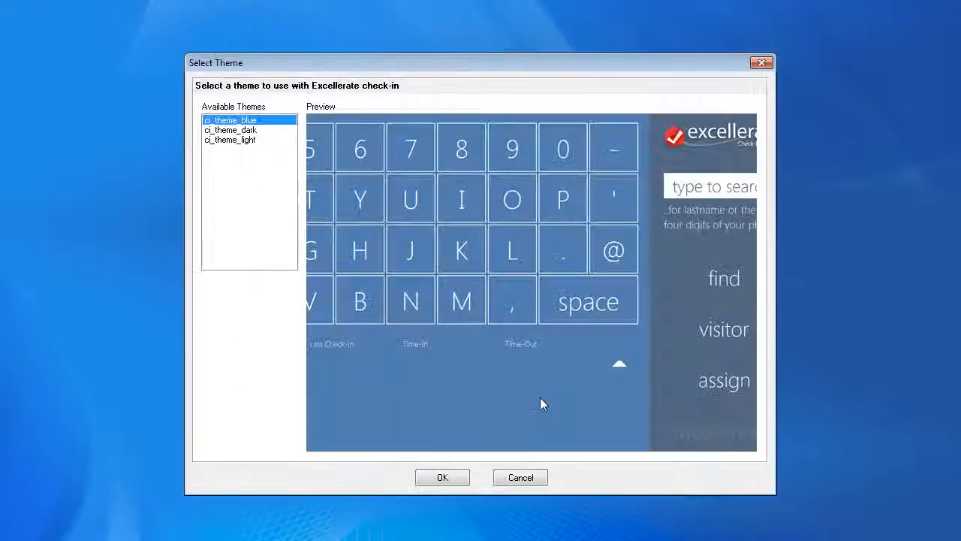
left_click(254, 132)
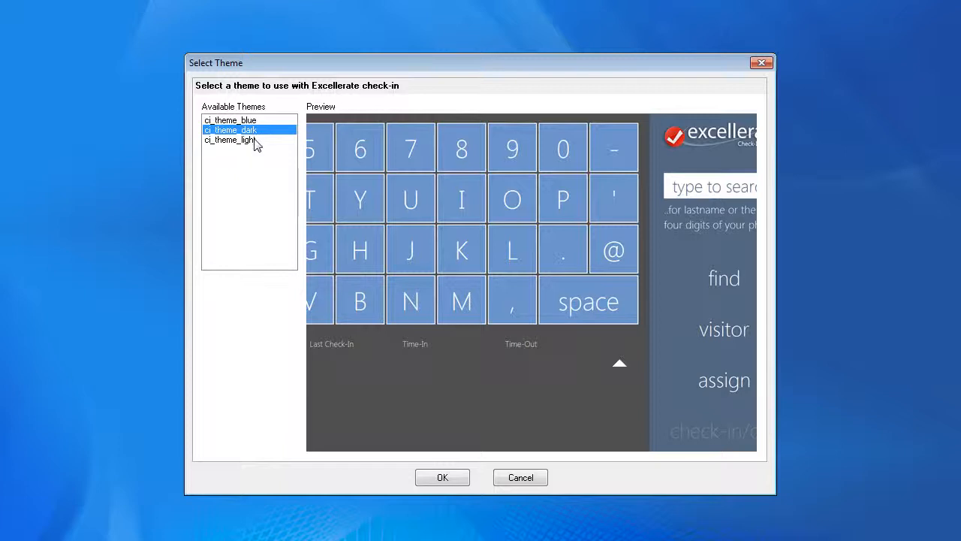
left_click(253, 143)
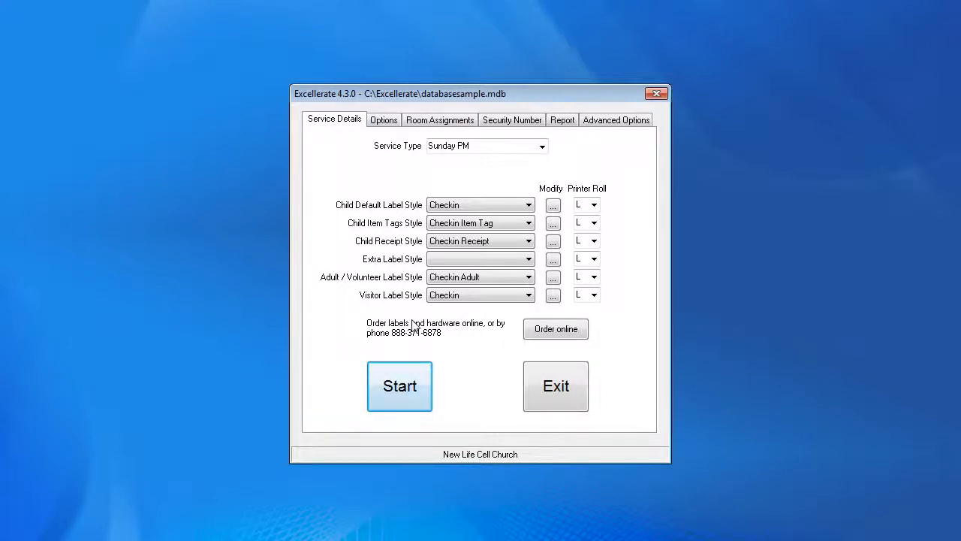
Open the Checkin child label in the DYMO label designer, select its Firstname and Lastname fields, and save the label.
left_click(552, 207)
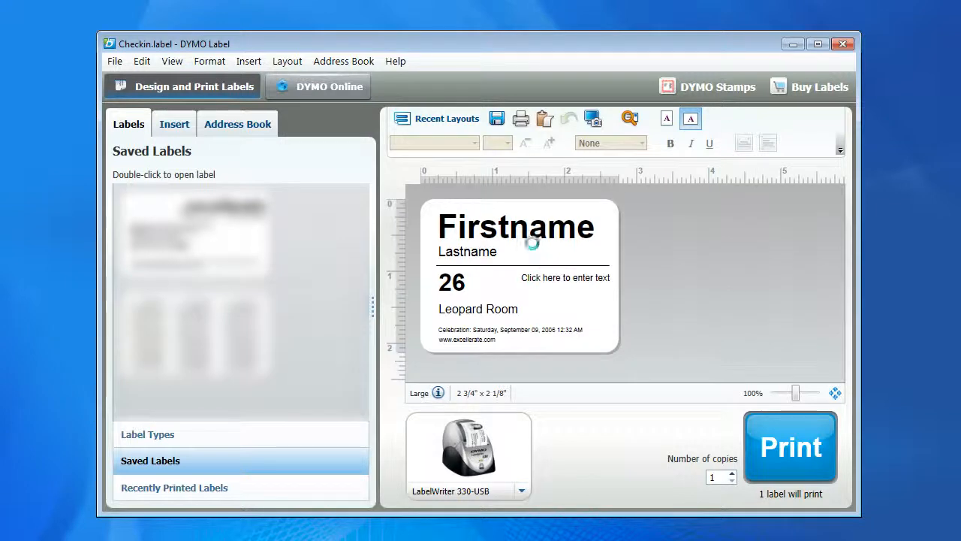
left_click(534, 250)
left_click(534, 242)
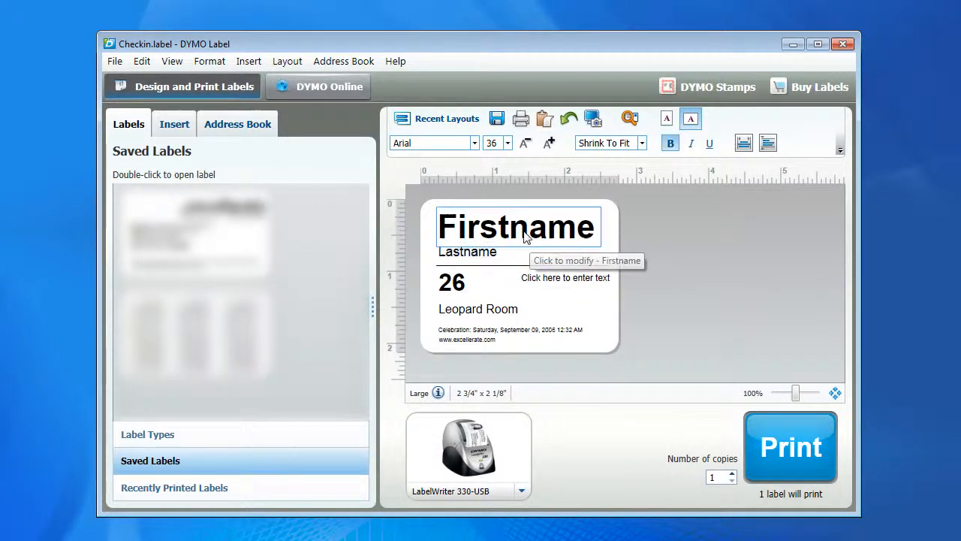
left_click(539, 260)
right_click(539, 258)
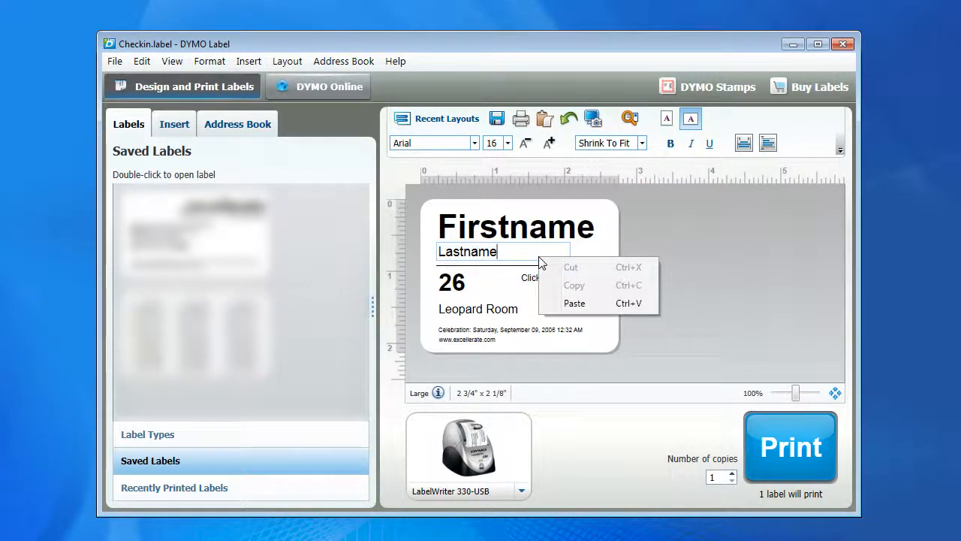
left_click(114, 61)
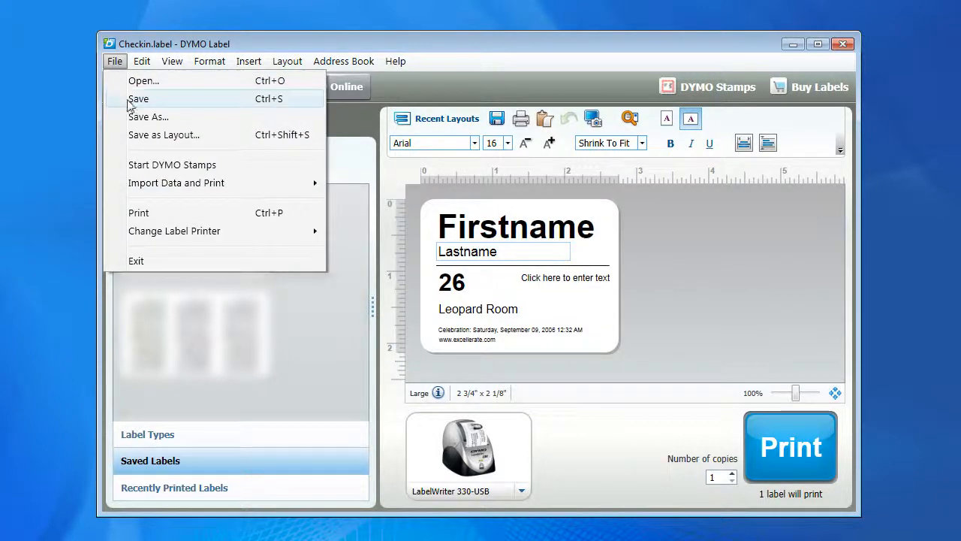
left_click(135, 100)
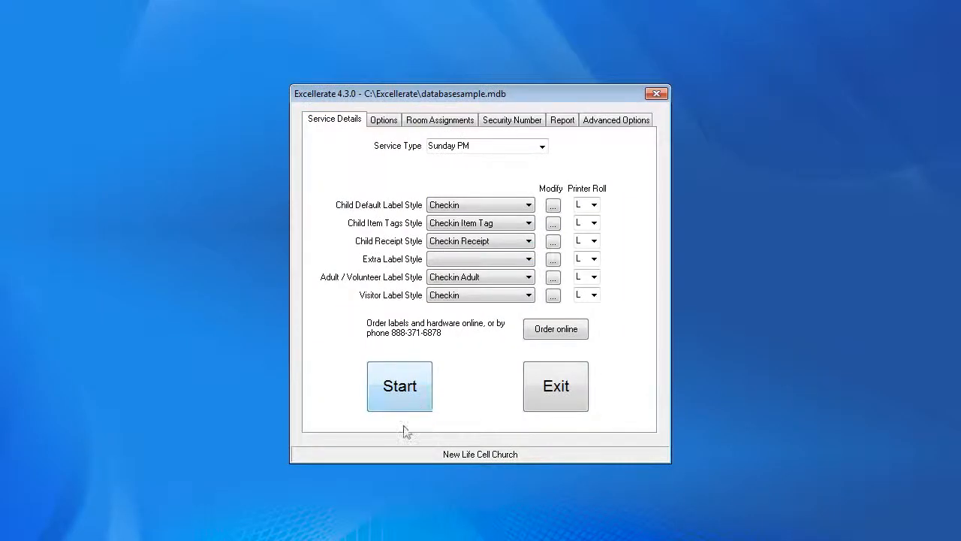
Start a new room assignment, switching its range type between DOB and Grade, and cancel it.
left_click(470, 122)
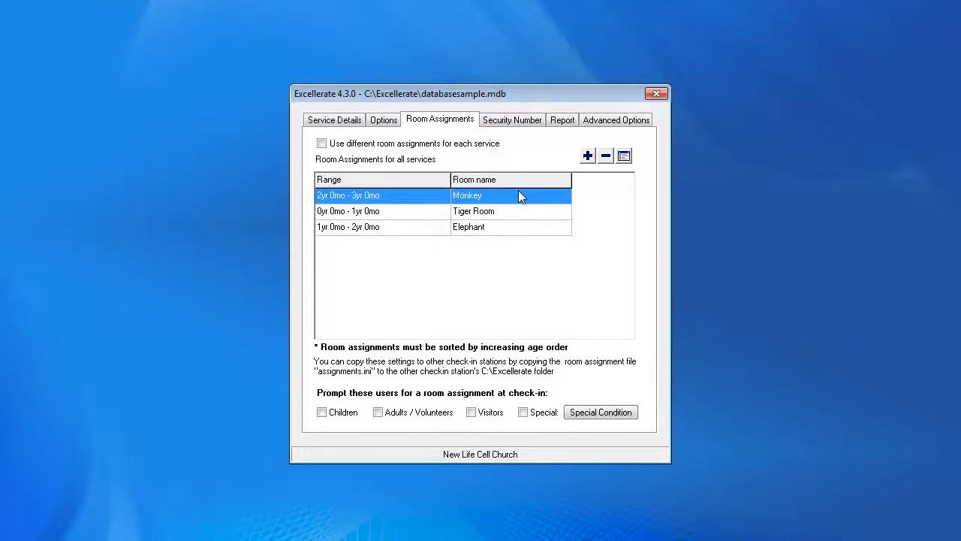
left_click(586, 157)
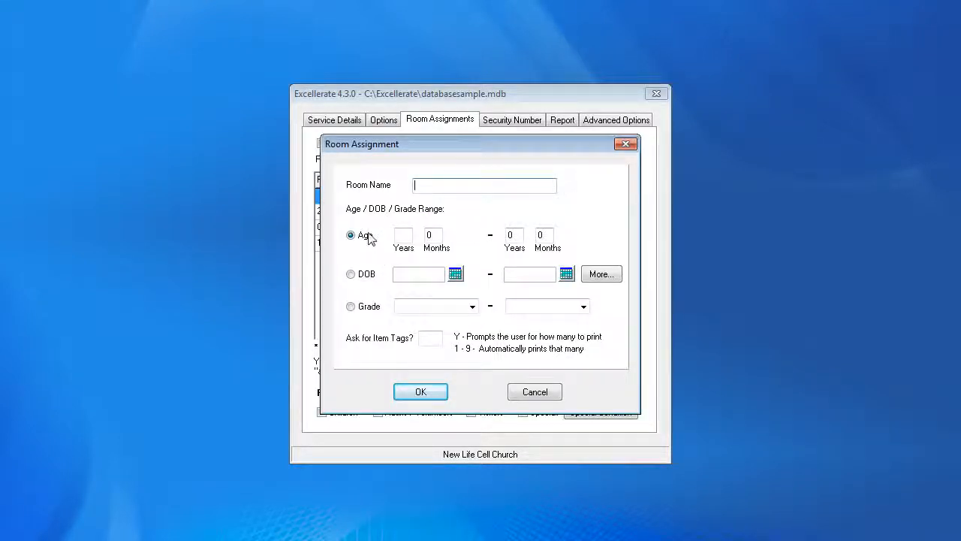
left_click(350, 274)
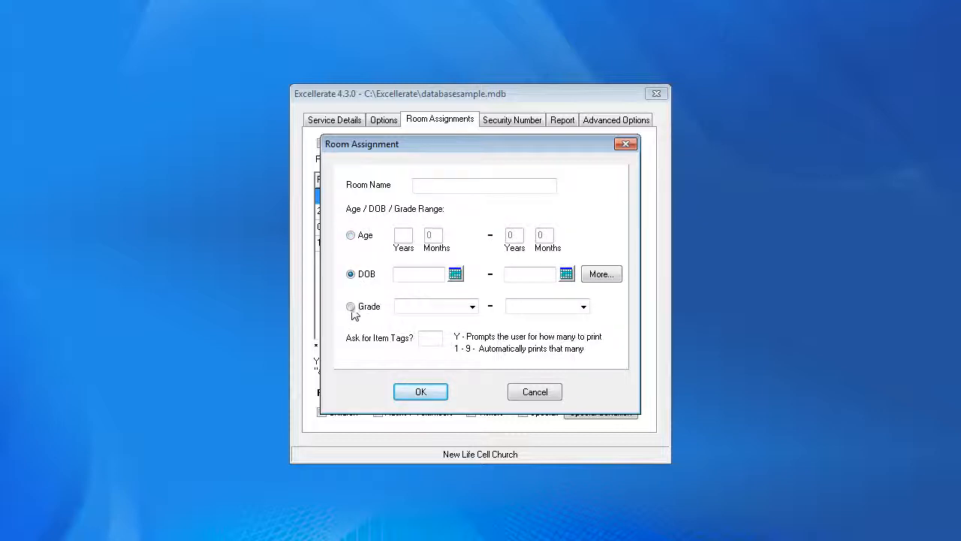
left_click(350, 308)
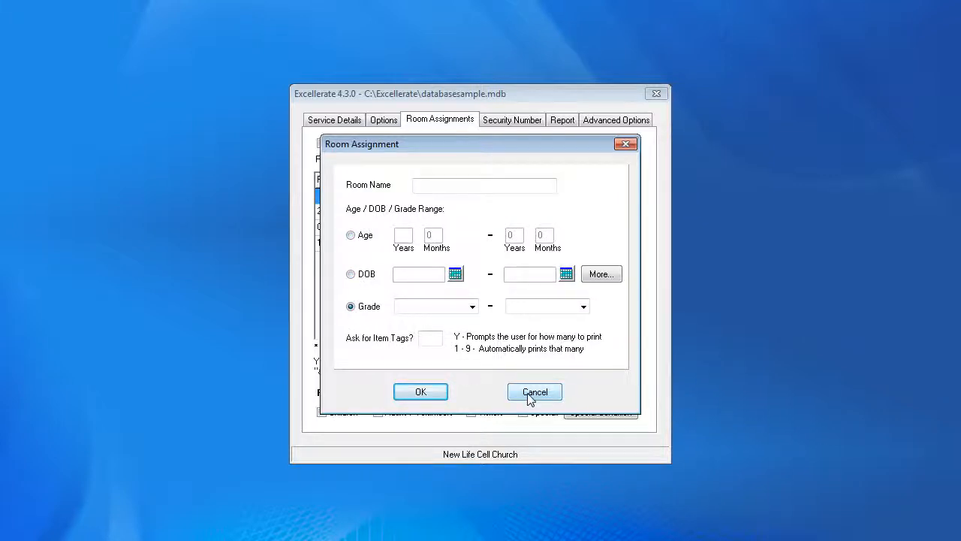
left_click(530, 397)
Enable different room assignments for each service, keeping Sunday PM as the selected service.
left_click(321, 144)
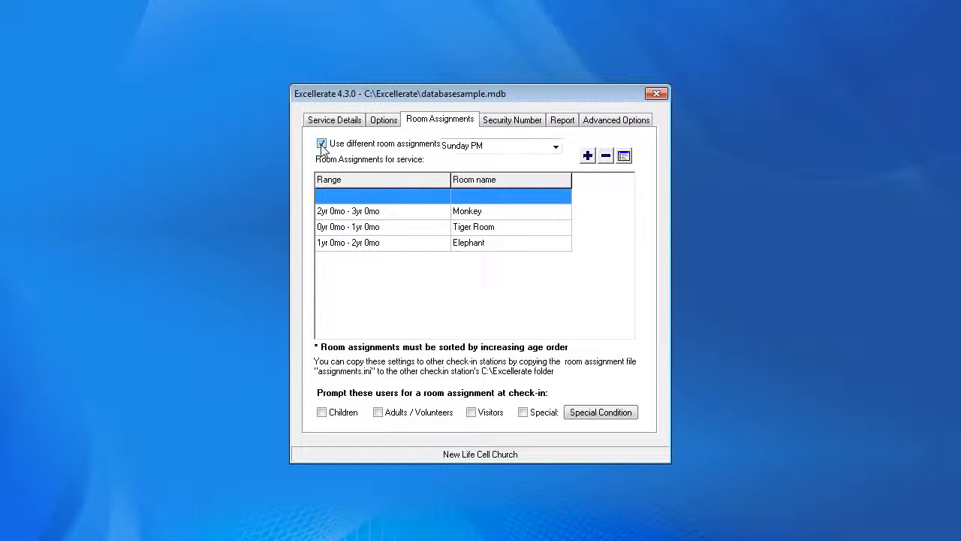
left_click(556, 148)
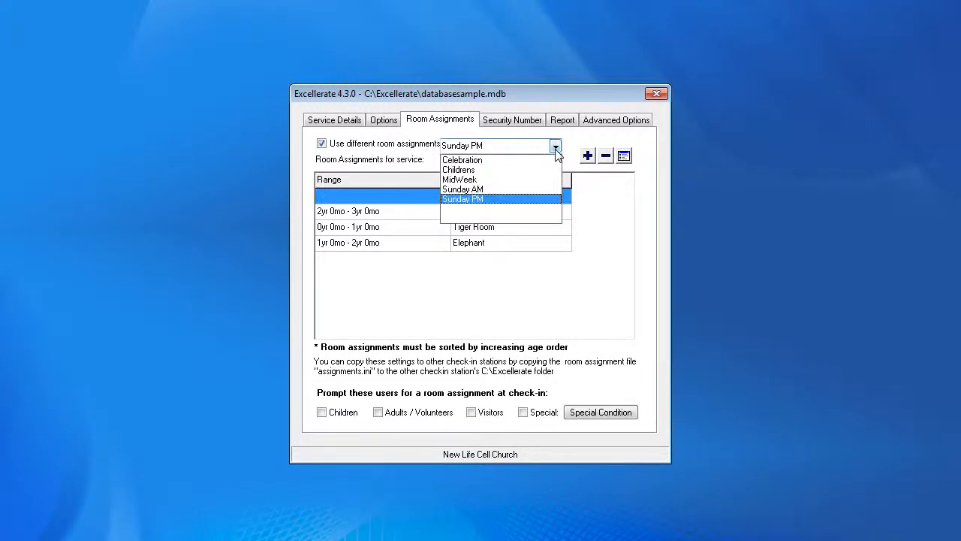
left_click(555, 150)
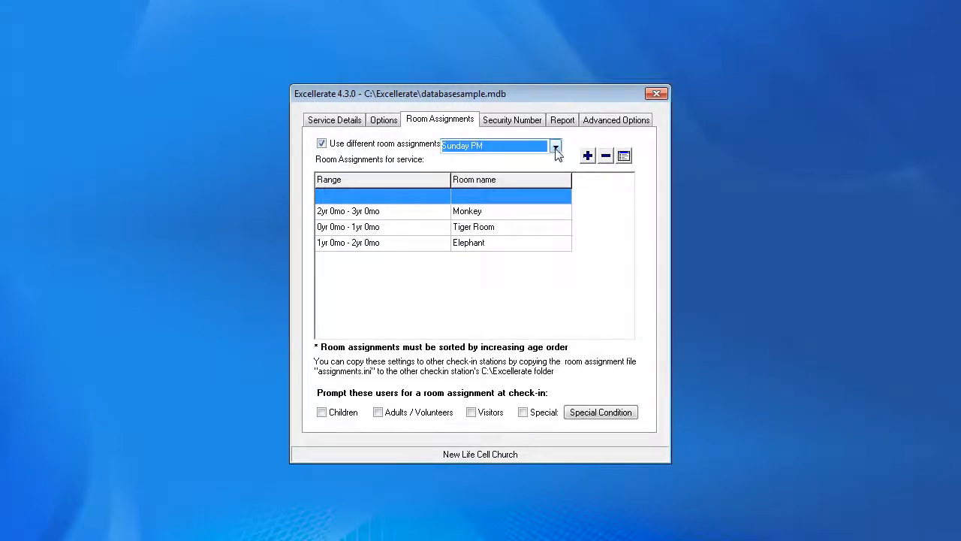
Enable the Show Verification Screen option in the check-in options.
left_click(385, 120)
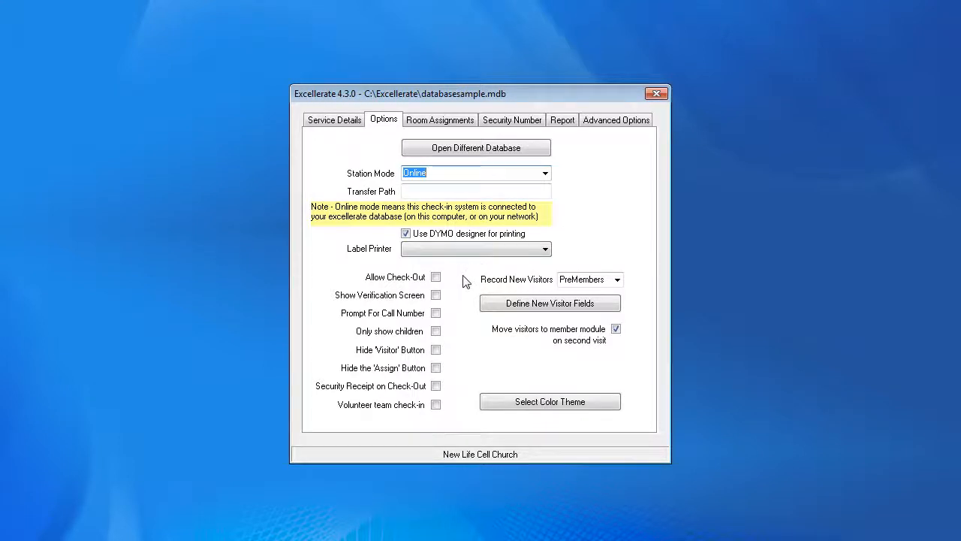
left_click(435, 277)
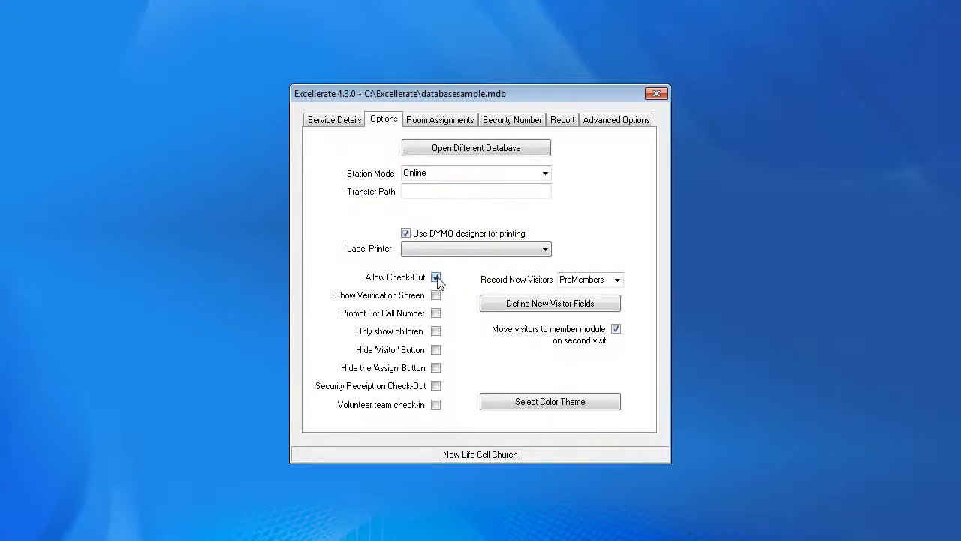
left_click(435, 277)
left_click(435, 349)
left_click(436, 368)
left_click(435, 368)
left_click(436, 350)
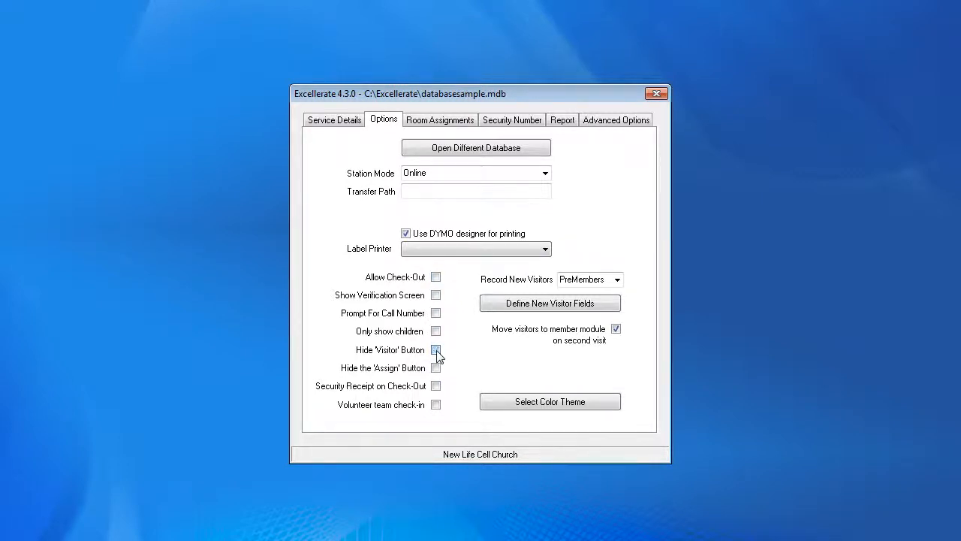
left_click(435, 295)
Start the check-in station and search for the lastname "lan".
left_click(345, 122)
left_click(413, 386)
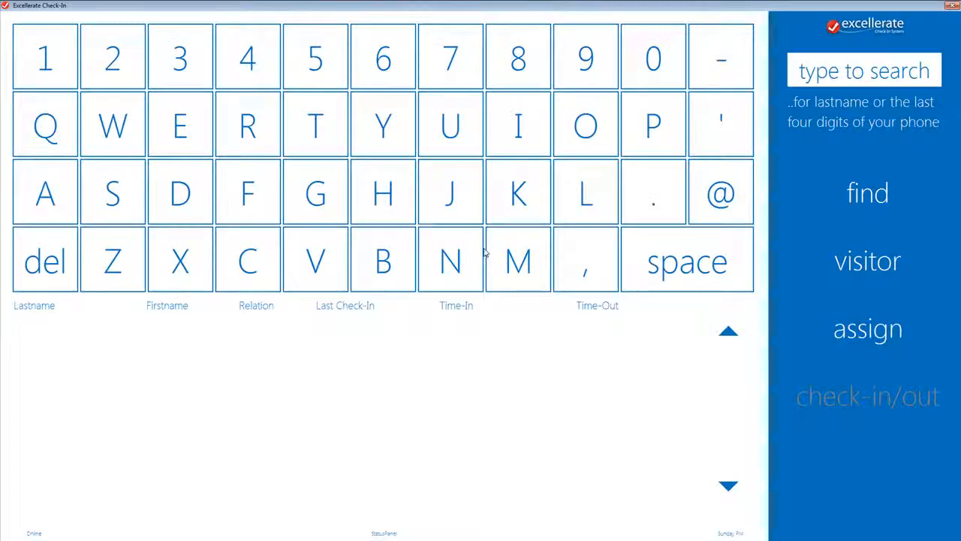
left_click(819, 71)
type("lan")
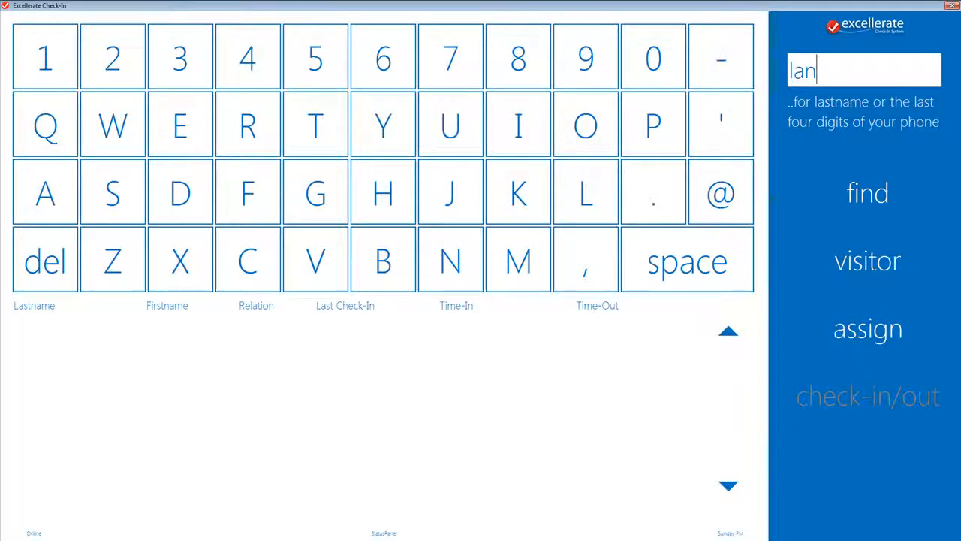
key("Return")
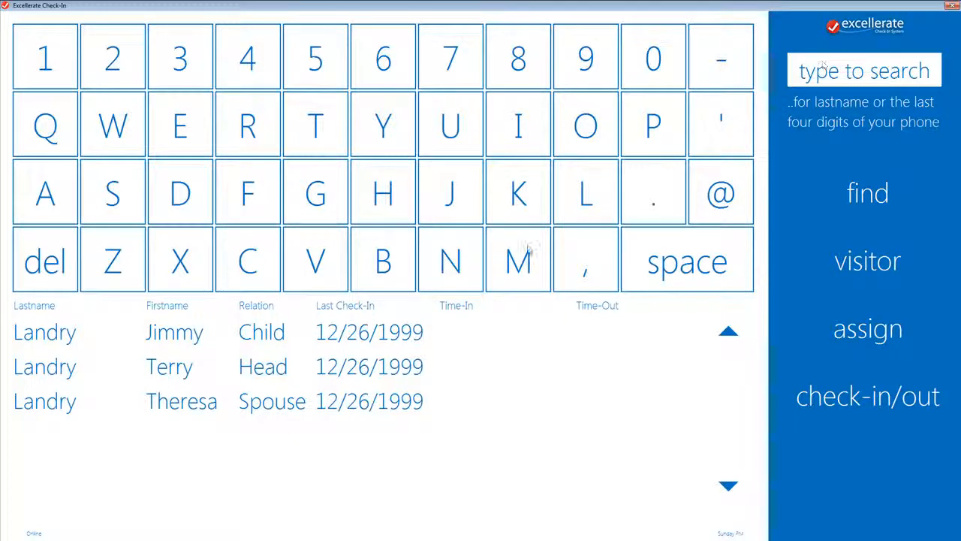
left_click(340, 331)
left_click(848, 398)
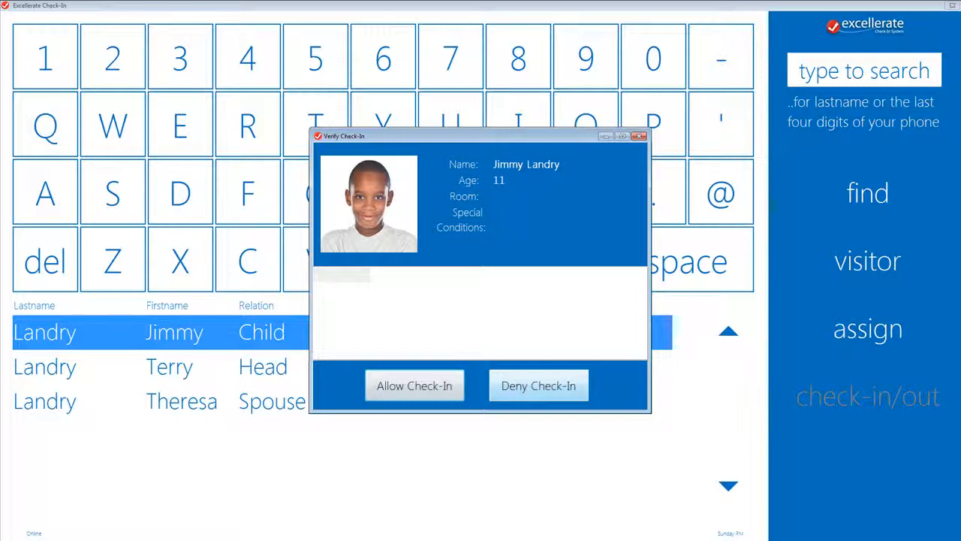
left_click(436, 386)
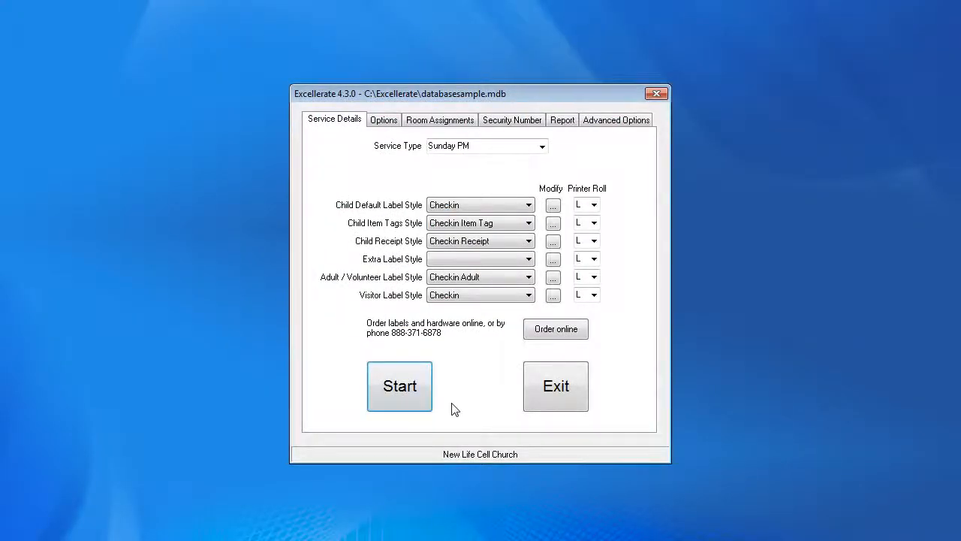
Open the desktop shortcut from global settings file dialog in the advanced options and cancel it.
left_click(611, 122)
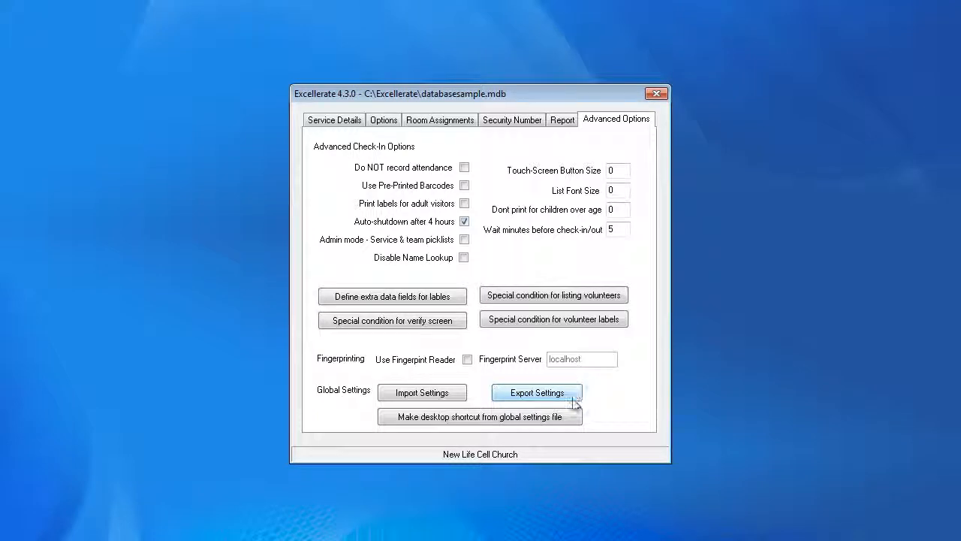
left_click(566, 417)
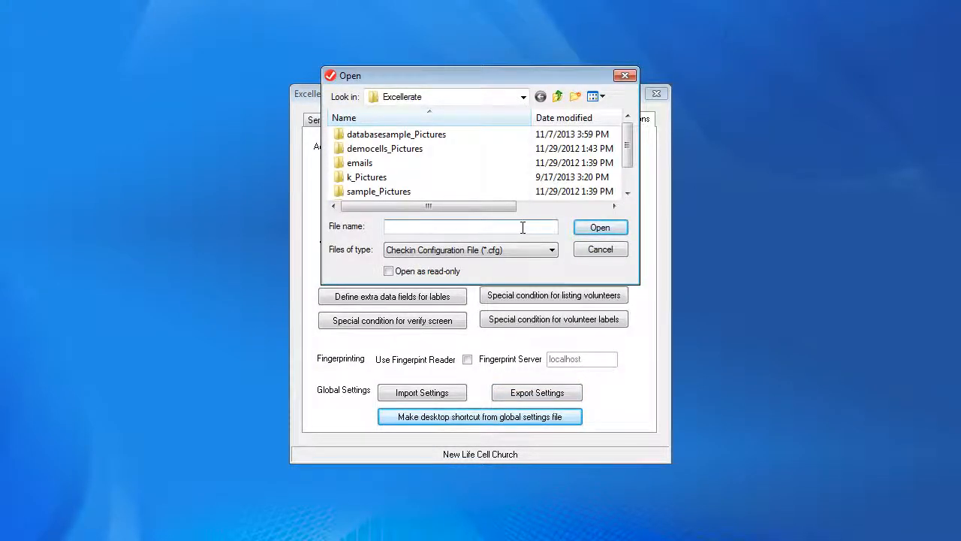
left_click(602, 251)
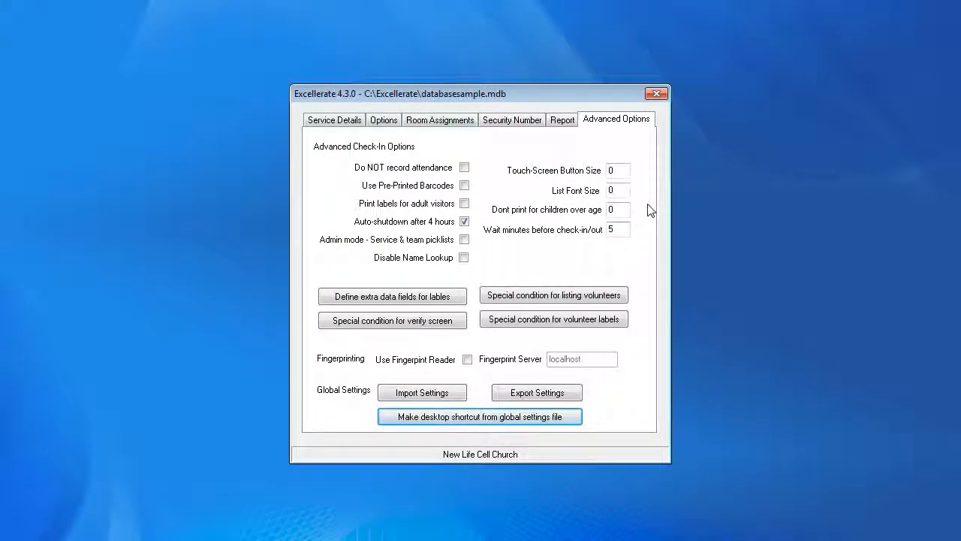